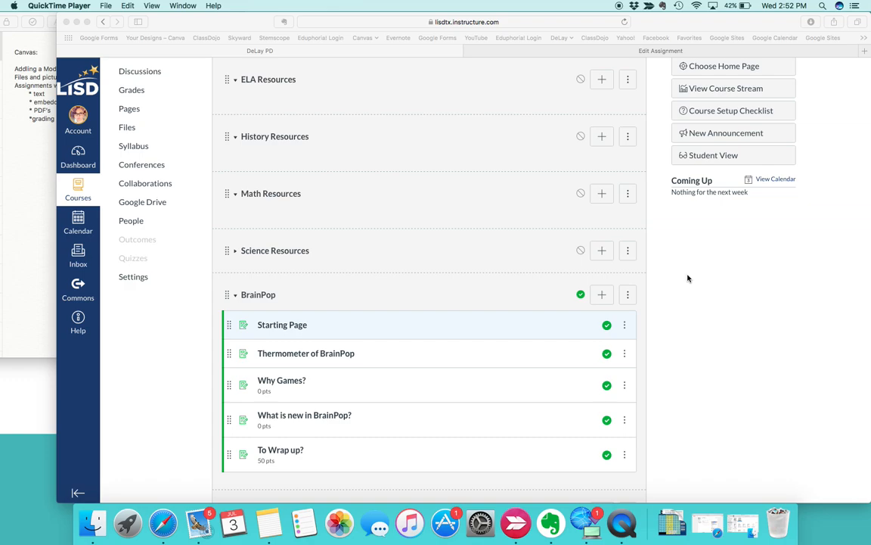
Step: Open the DeLay PD course from the course list and switch it to Student View
scroll(537, 197, "up", 3)
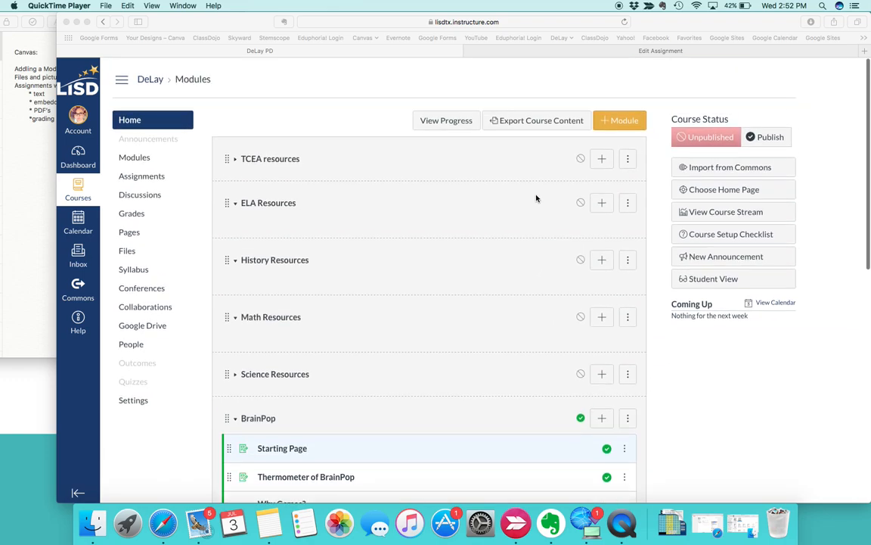
left_click(151, 78)
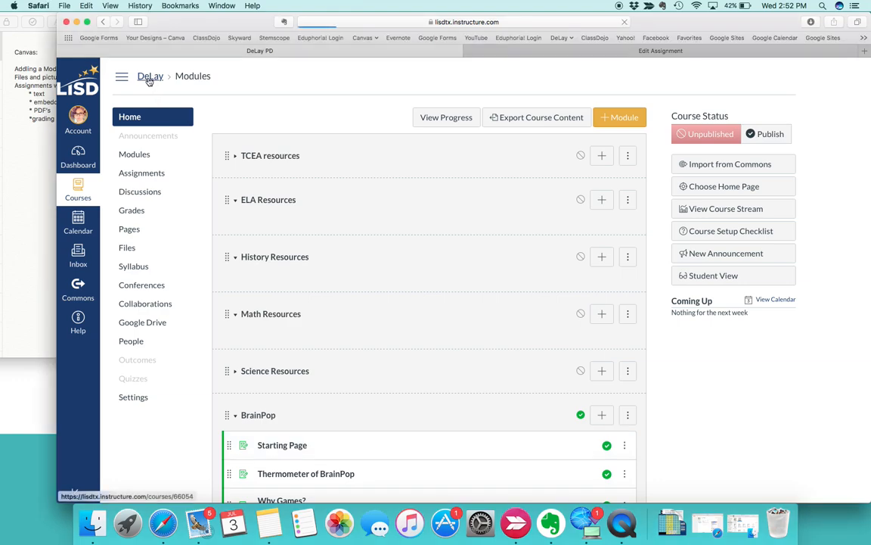
scroll(497, 206, "down", 3)
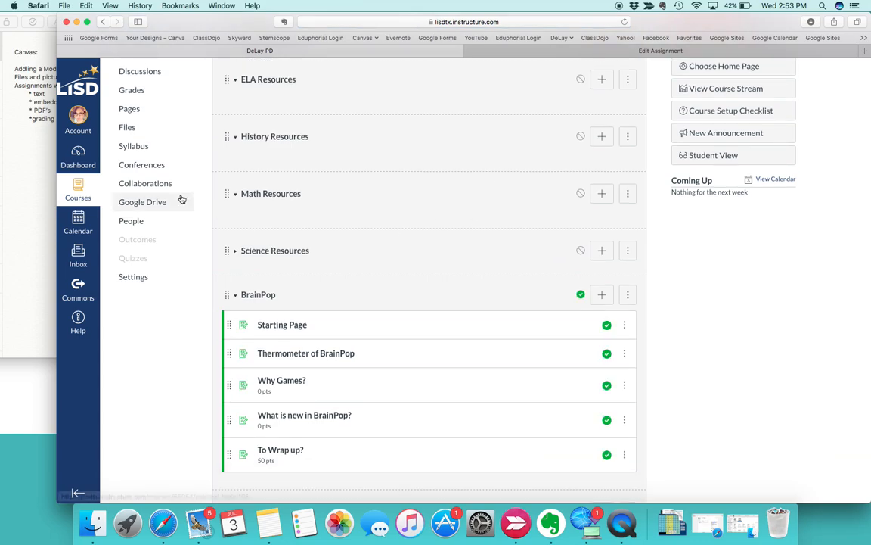
left_click(74, 194)
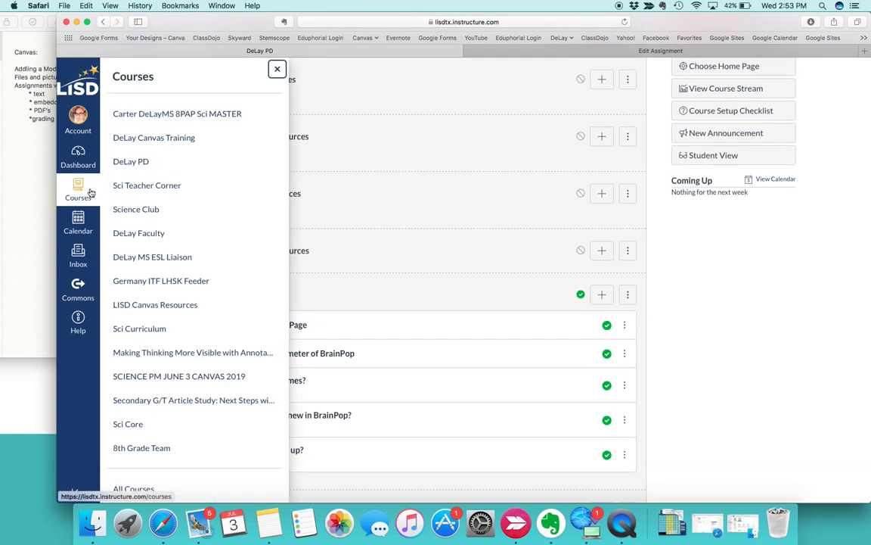
left_click(131, 162)
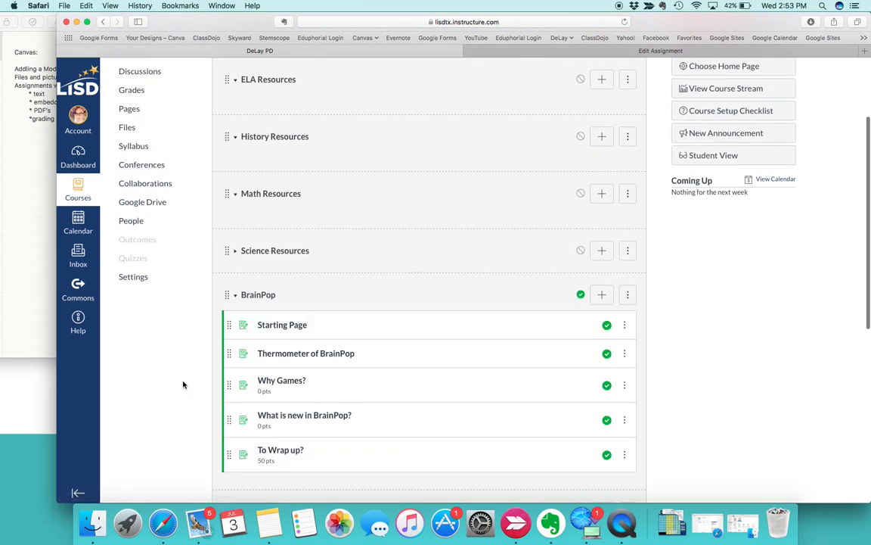
scroll(184, 384, "up", 3)
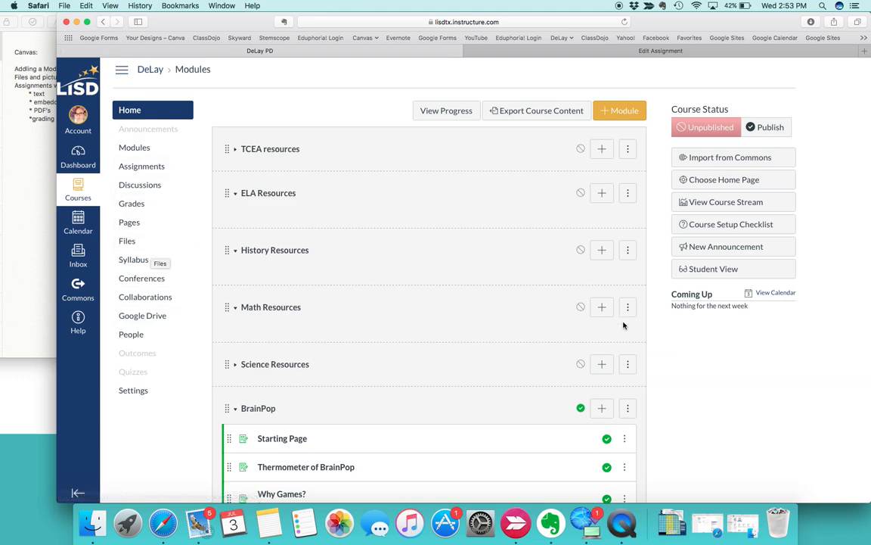
left_click(722, 270)
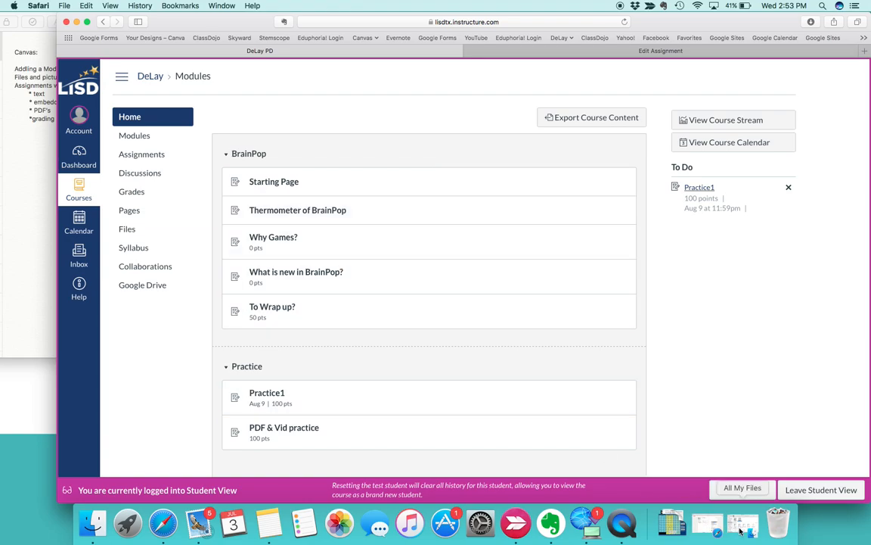
Step: Look over the BrainPop and Practice modules as a student and open the Practice1 assignment from the to-do list
left_click(709, 525)
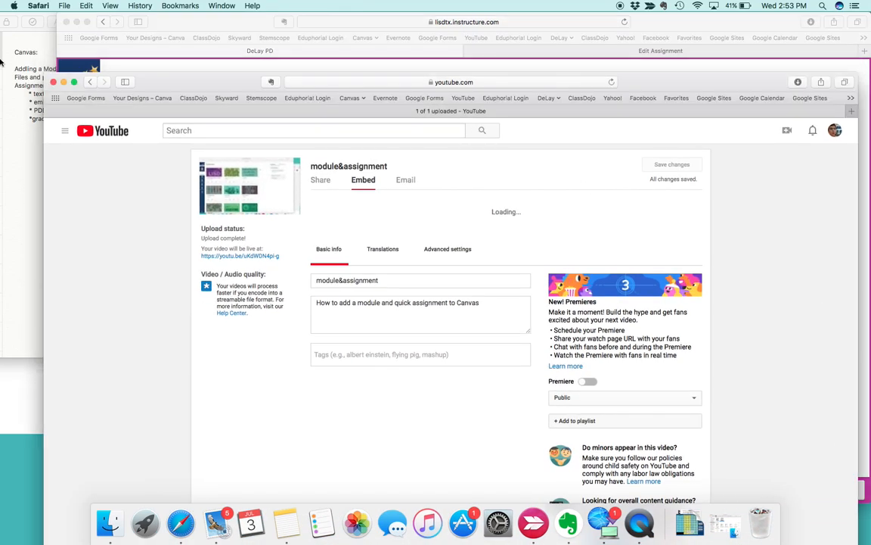
left_click(64, 81)
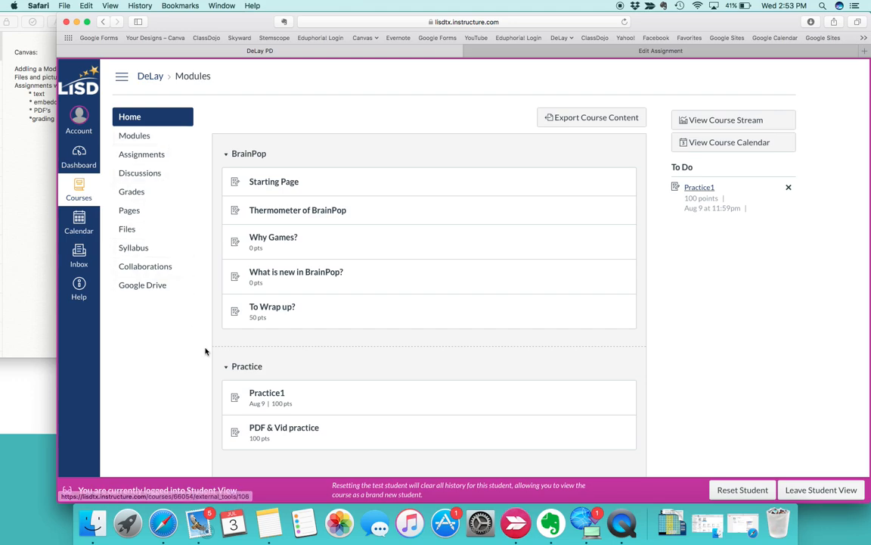
scroll(296, 232, "down", 3)
scroll(296, 233, "up", 3)
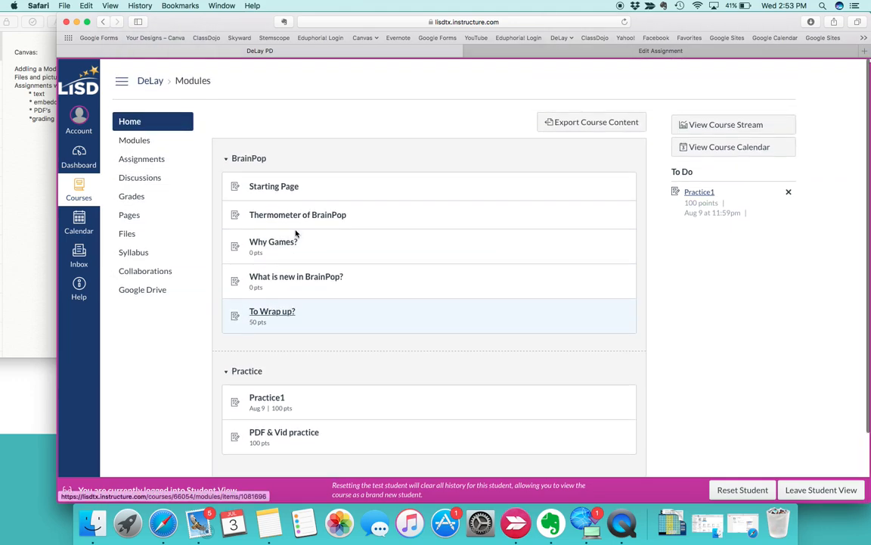
scroll(296, 234, "down", 3)
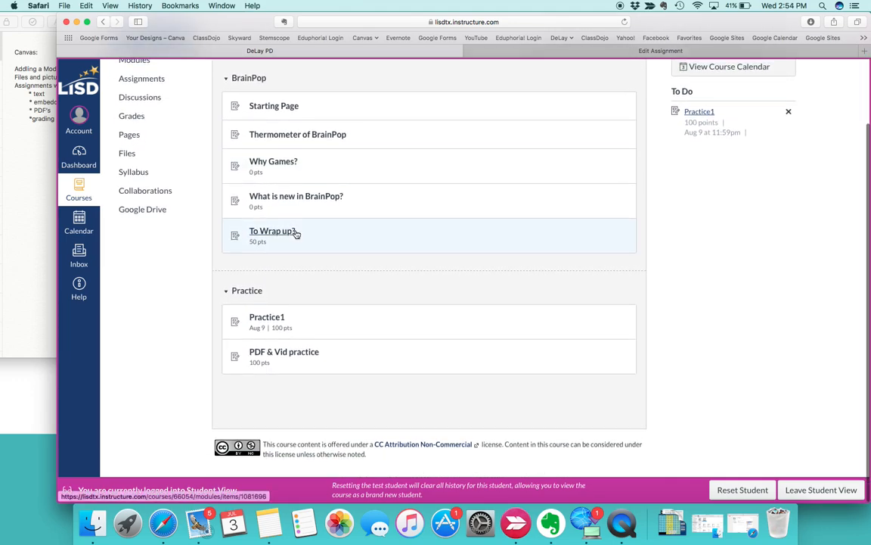
scroll(302, 286, "down", 1)
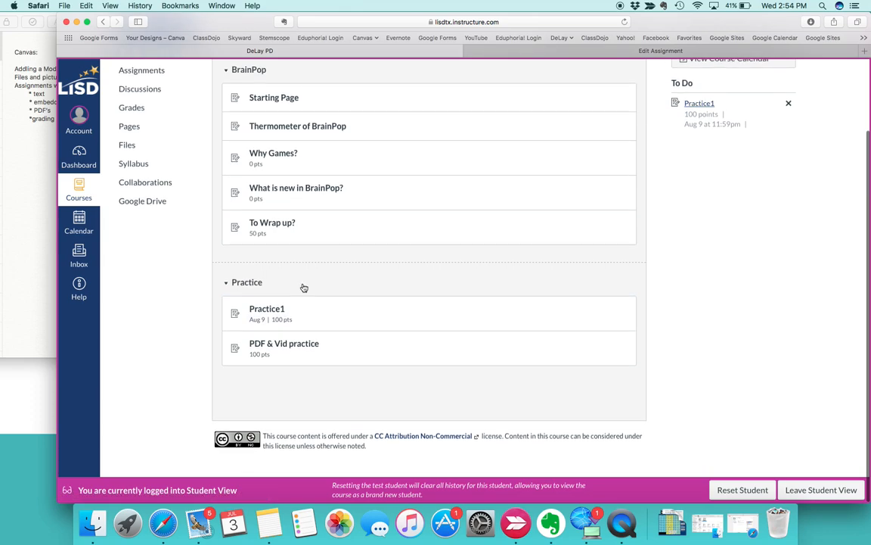
scroll(302, 286, "up", 3)
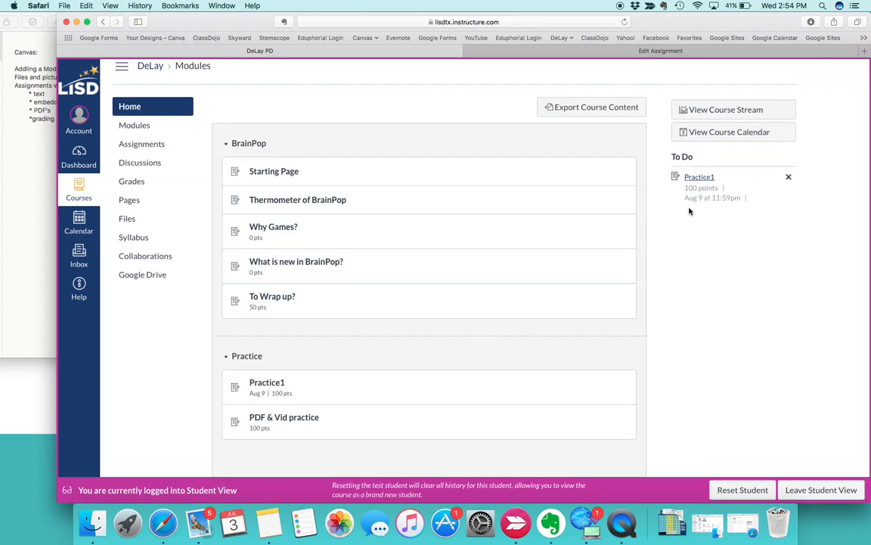
left_click(698, 179)
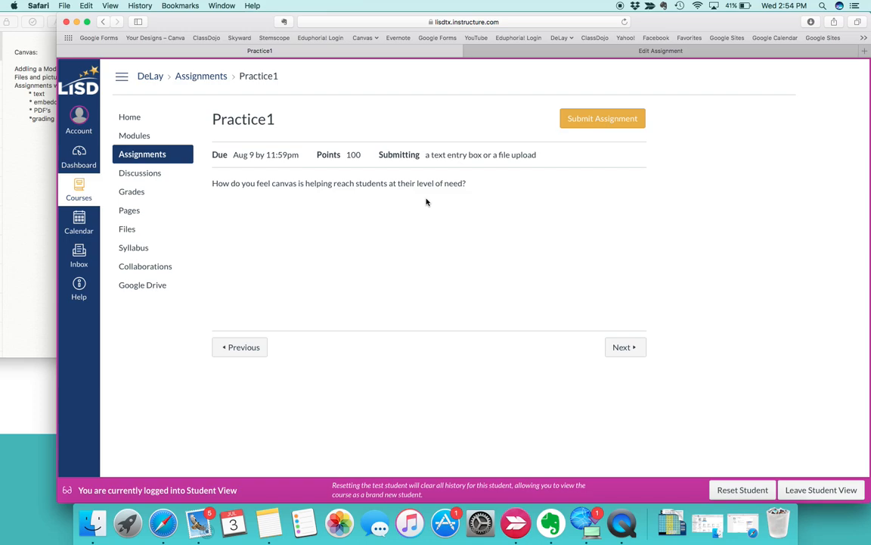
Step: Start a submission for the Practice1 assignment and choose text entry as the submission type
left_click(597, 122)
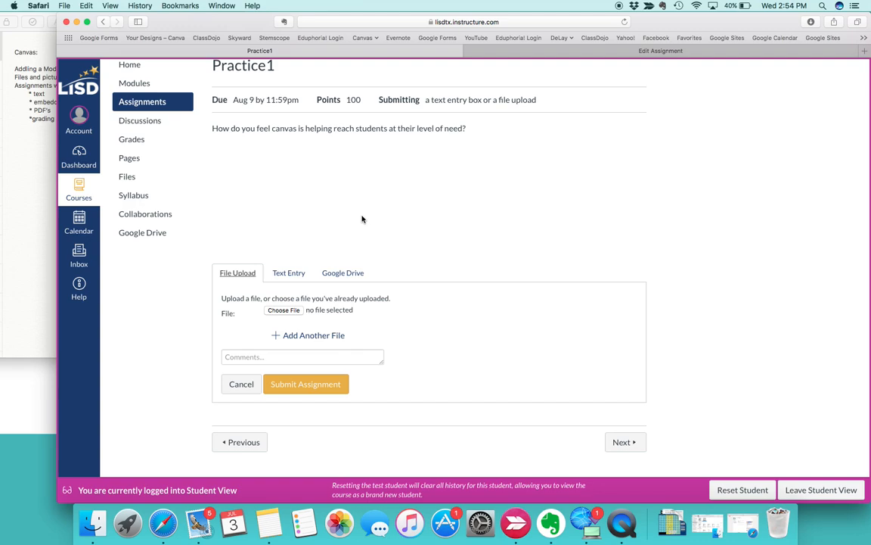
scroll(362, 218, "up", 3)
scroll(361, 218, "down", 3)
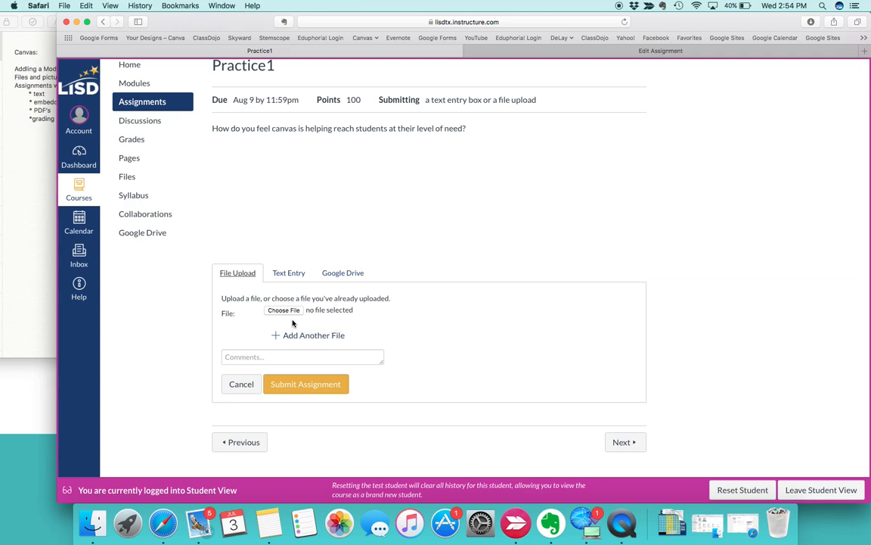
left_click(287, 273)
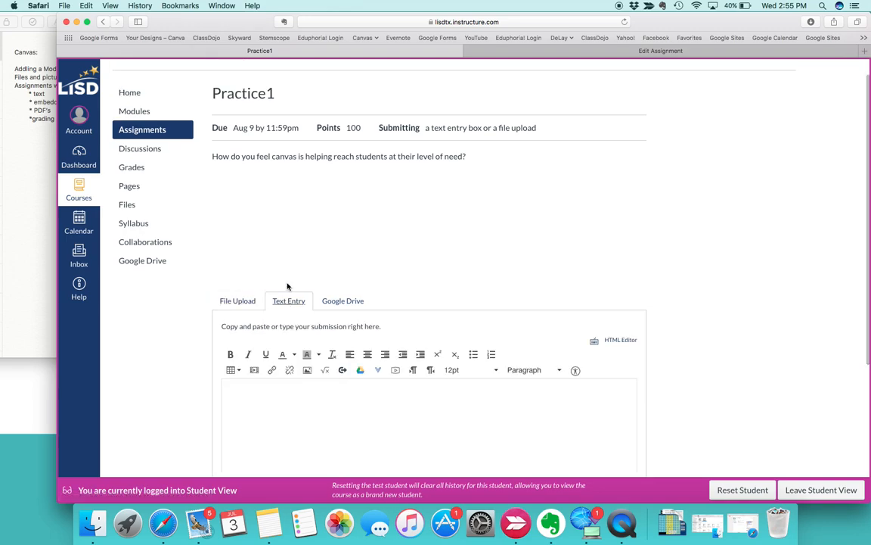
scroll(276, 419, "down", 2)
scroll(277, 419, "down", 3)
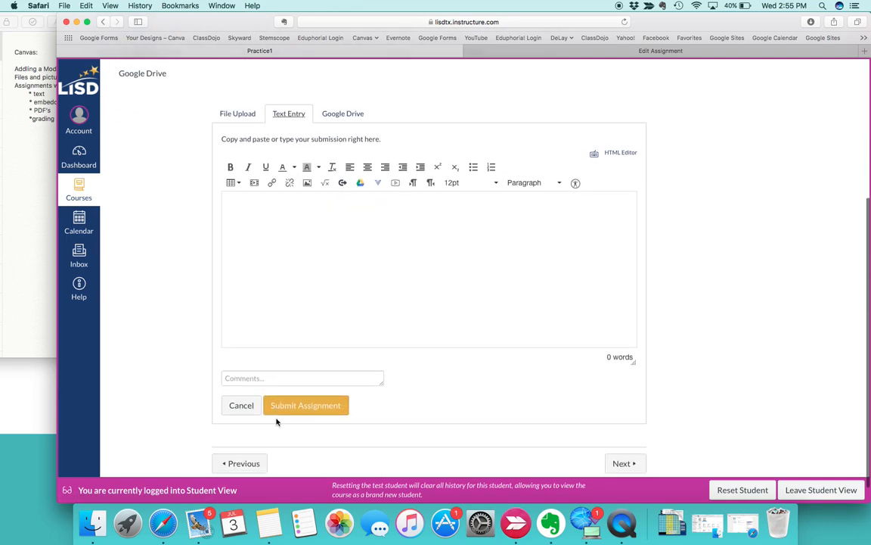
Step: Write "I think it is dope." as the Practice1 answer and submit the assignment
left_click(282, 238)
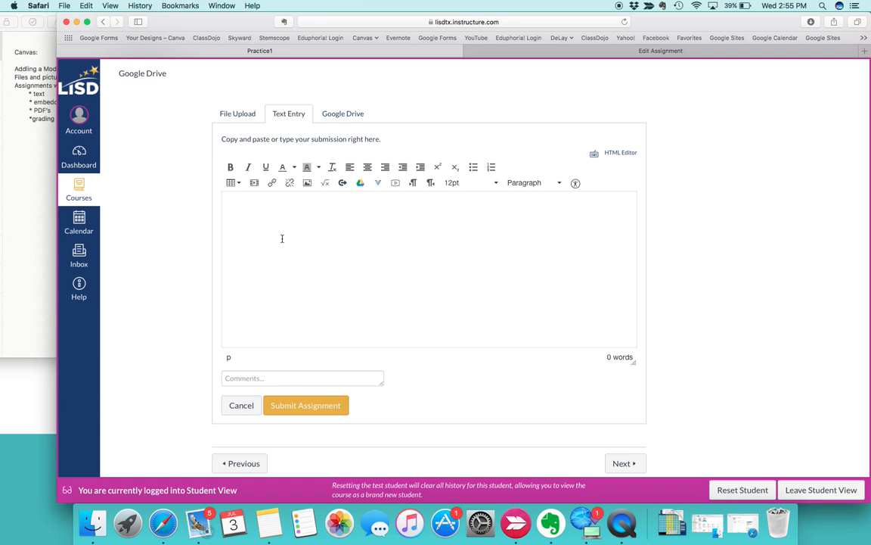
type("I think it is dope.")
left_click(558, 184)
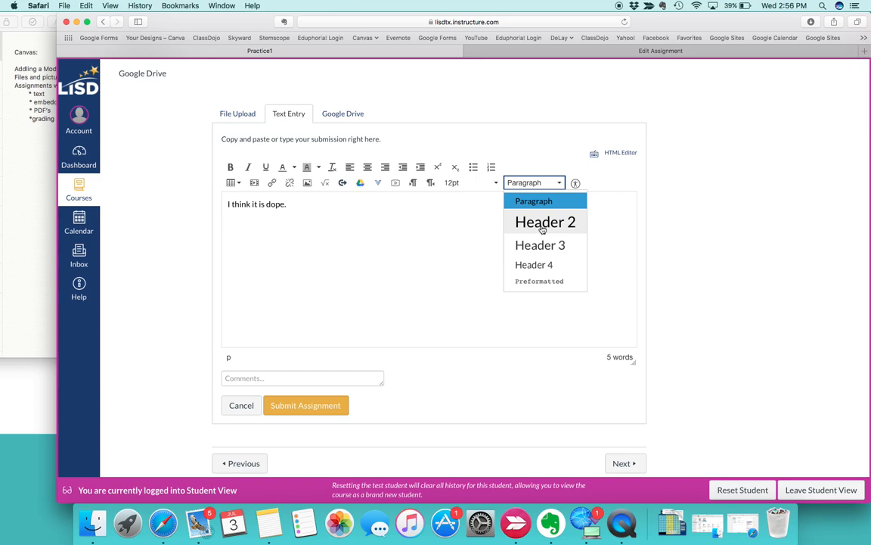
left_click(445, 264)
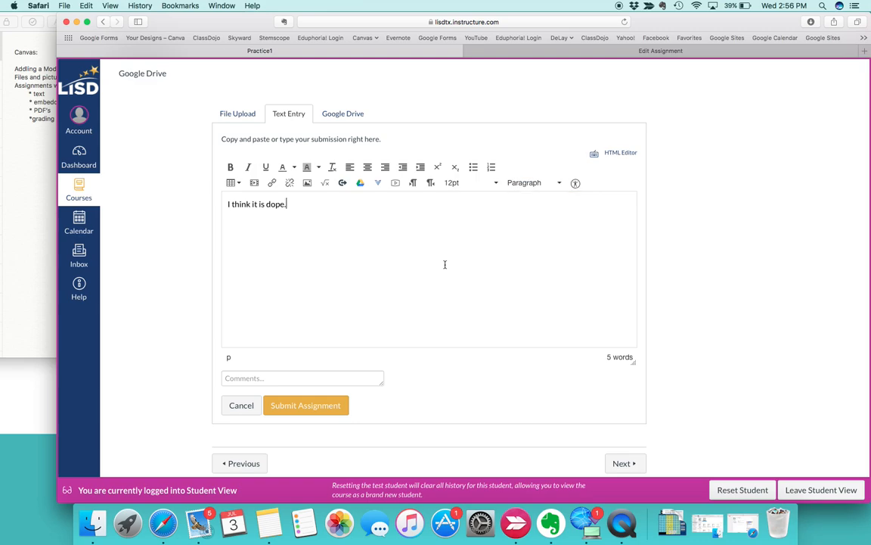
left_click(315, 407)
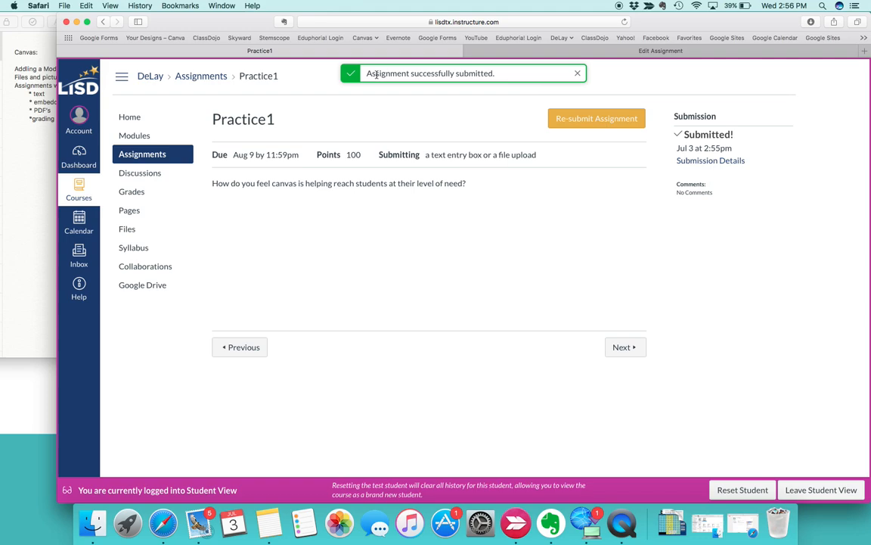
Step: Go to the PDF & Vid practice assignment and try to authorize its embedded Google integration
left_click(625, 347)
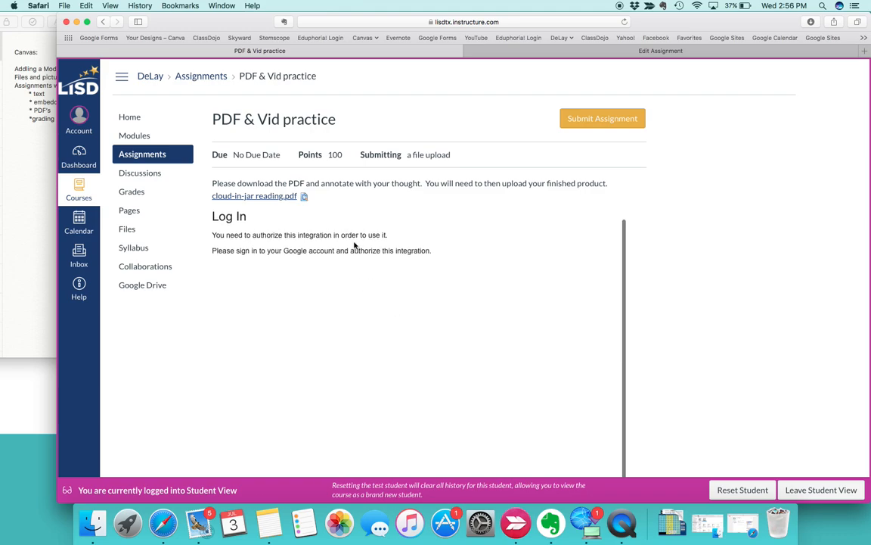
scroll(404, 266, "down", 5)
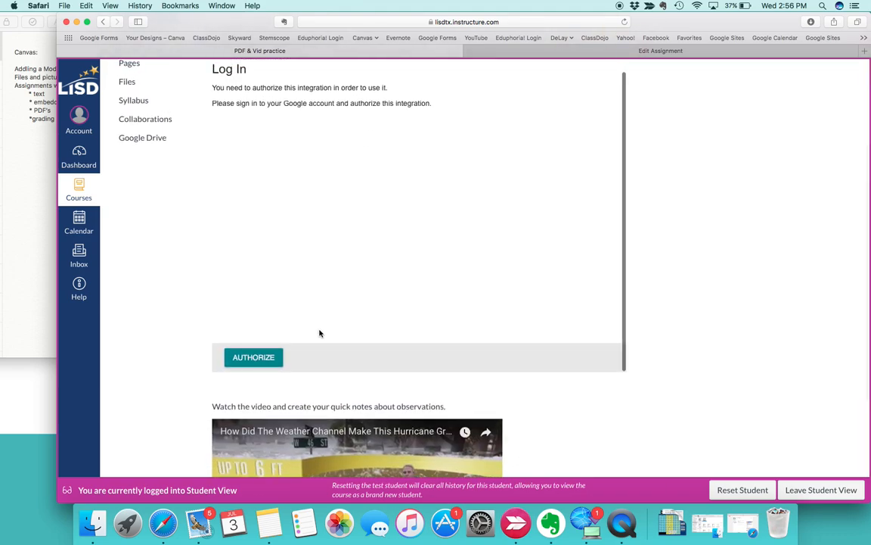
left_click(264, 364)
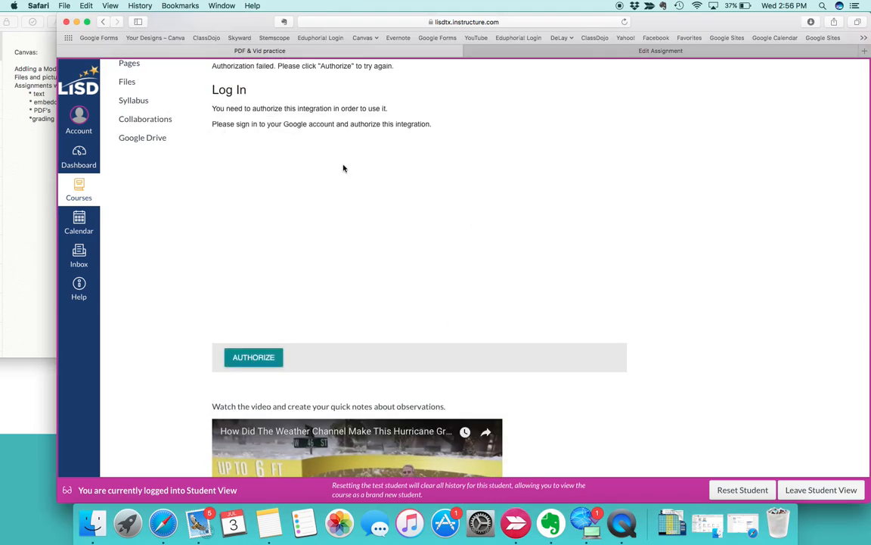
left_click(257, 357)
scroll(252, 169, "up", 4)
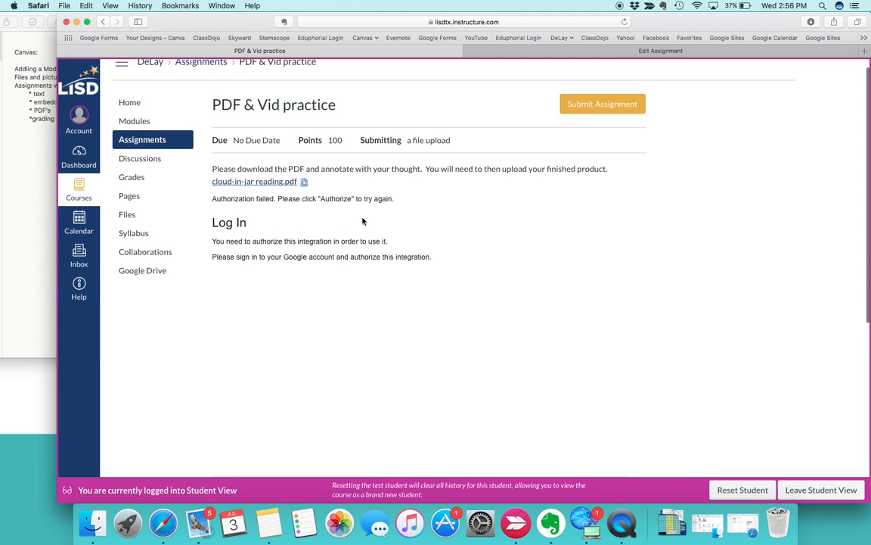
Step: Play the embedded Weather Channel hurricane video in the assignment briefly and pause it
scroll(363, 221, "down", 8)
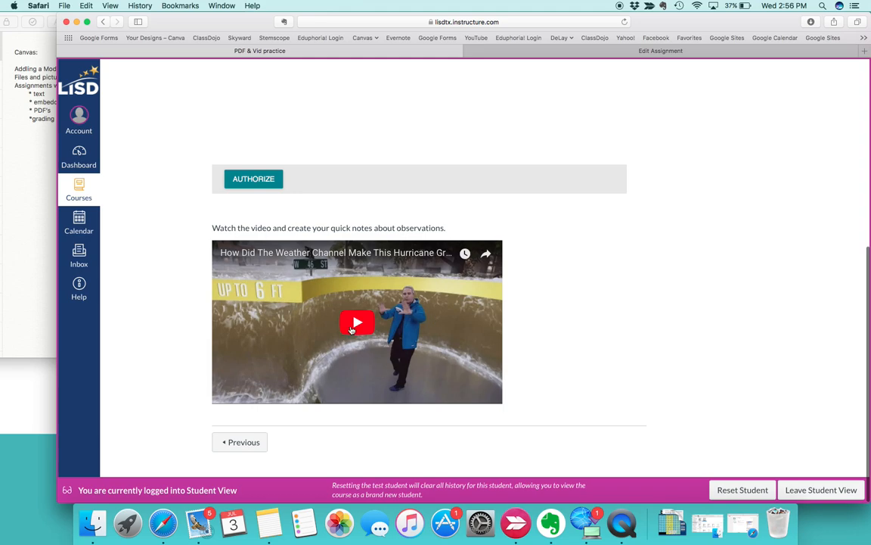
left_click(351, 330)
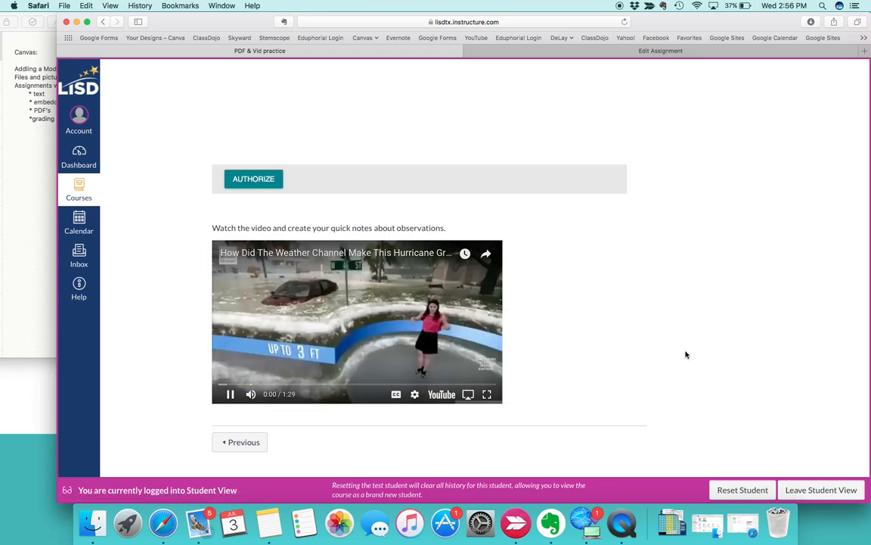
left_click(231, 401)
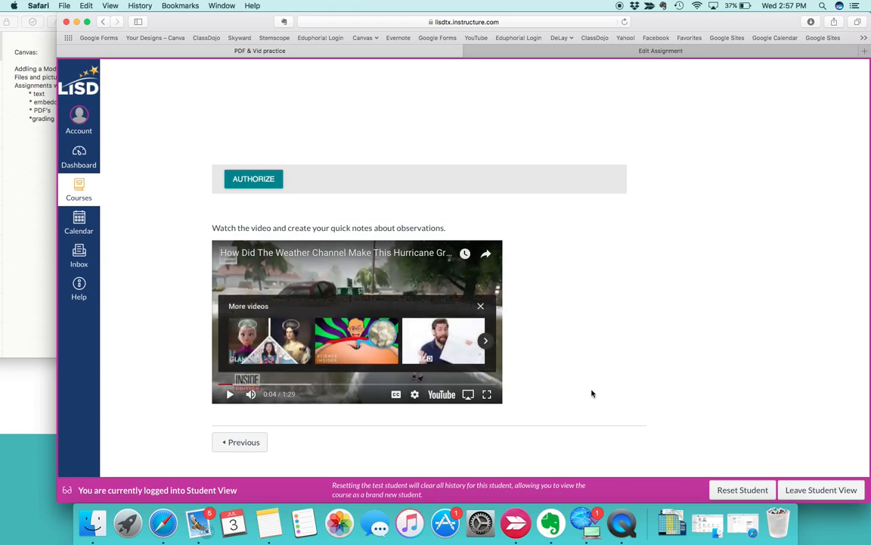
Step: Open the submission form of the PDF & Vid practice assignment to view its file upload options
scroll(543, 320, "up", 5)
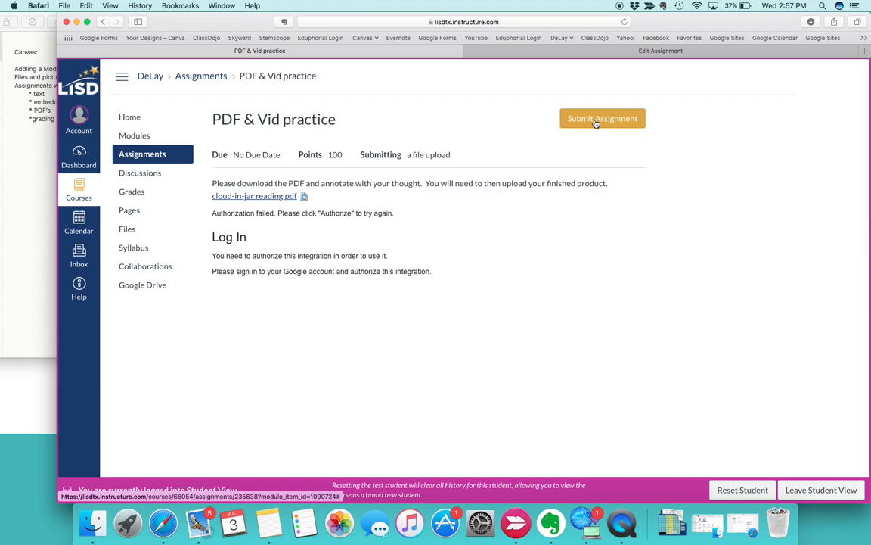
scroll(360, 286, "down", 5)
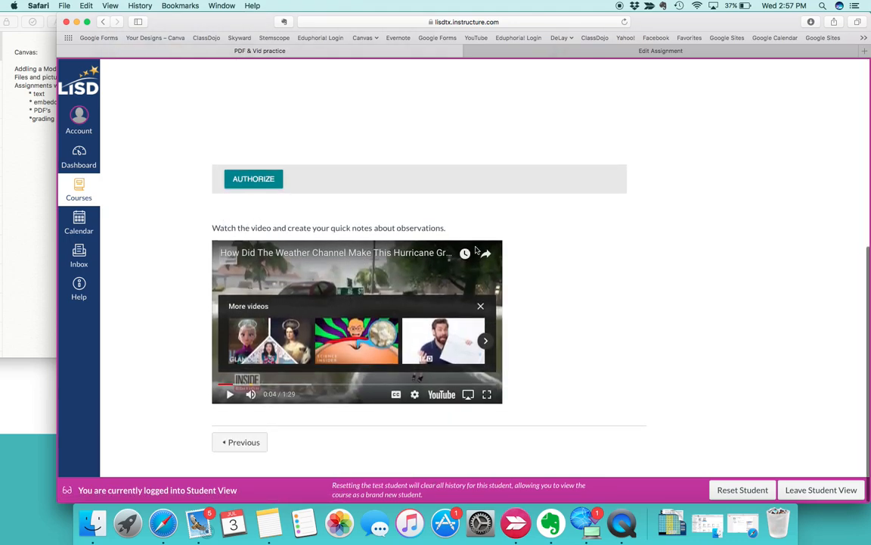
scroll(424, 248, "up", 5)
left_click(611, 120)
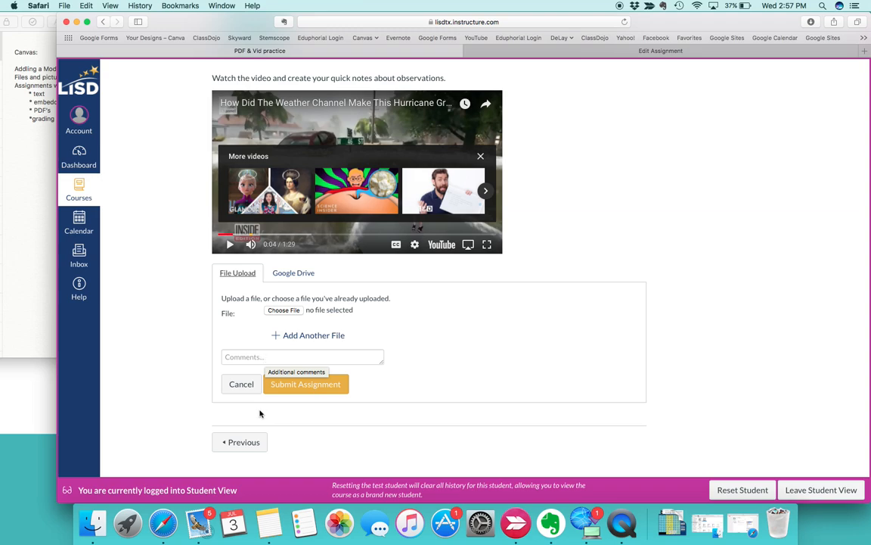
Step: Leave Student View, abandoning the open submission form, and open the course gradebook
left_click(832, 498)
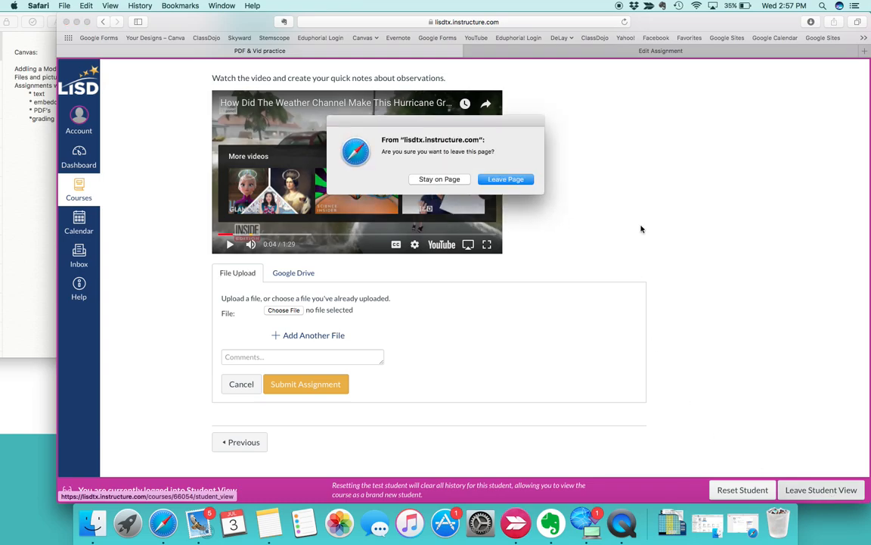
left_click(507, 179)
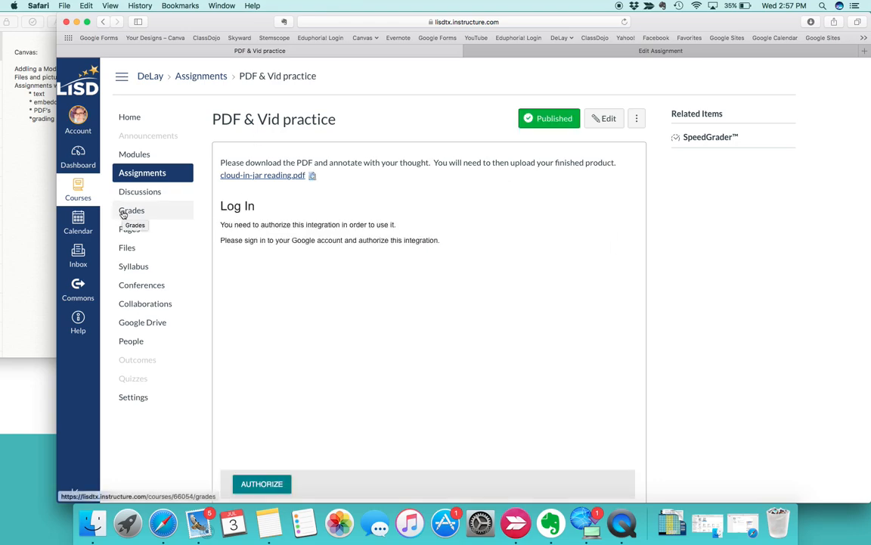
left_click(123, 213)
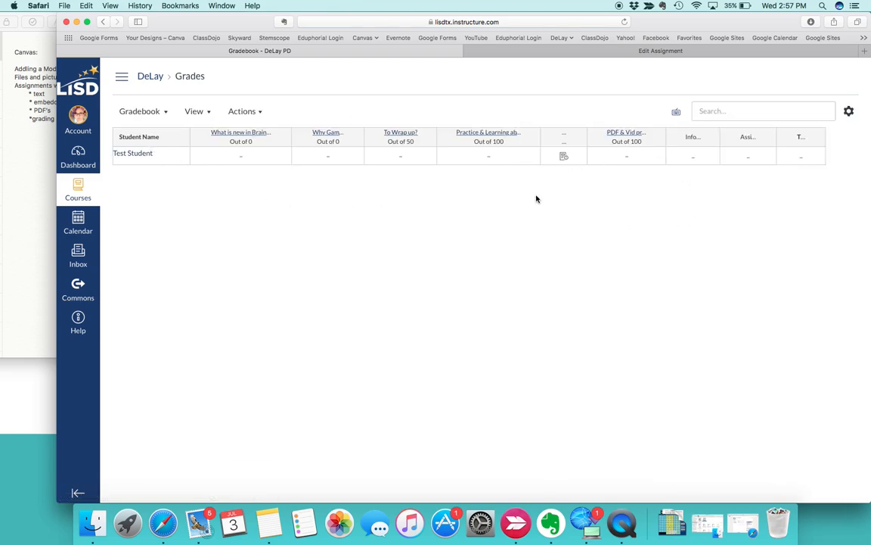
Step: Open Test Student's grades page from the gradebook and view the Practice1 submission details
left_click(142, 153)
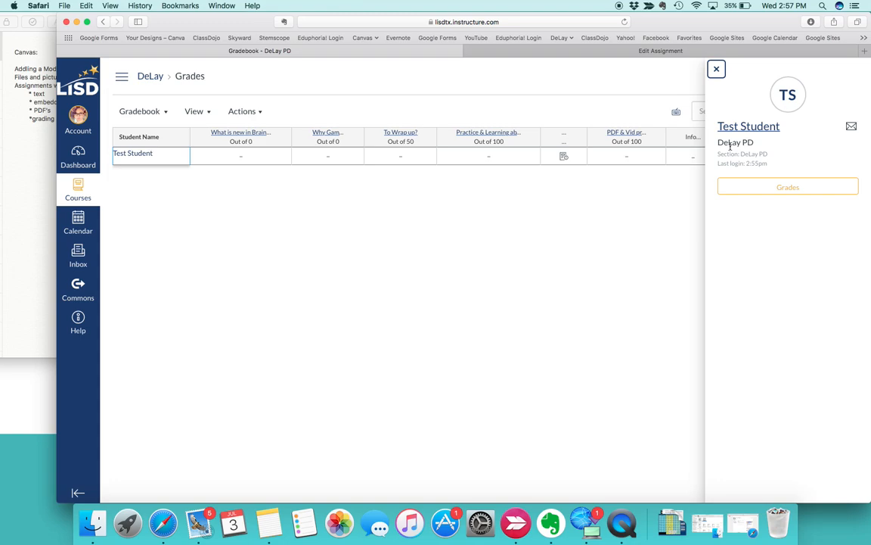
left_click(794, 191)
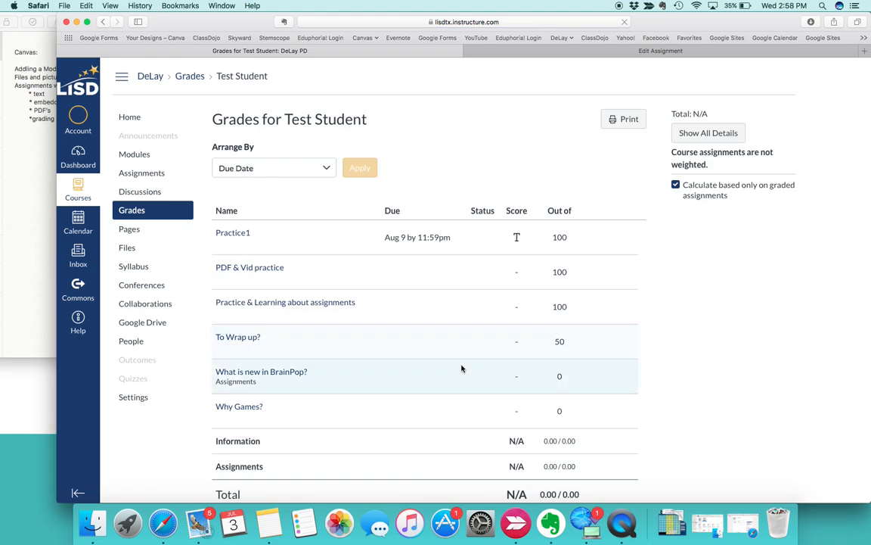
scroll(461, 366, "down", 2)
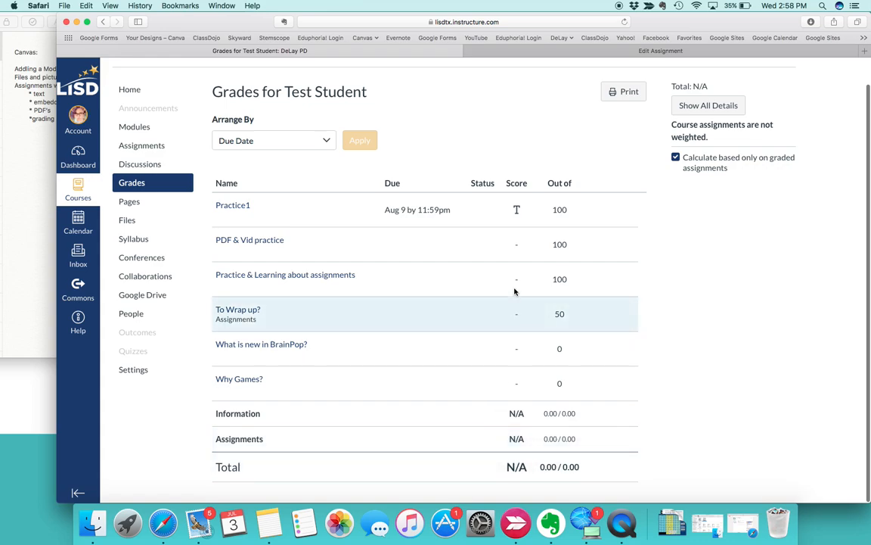
left_click(233, 207)
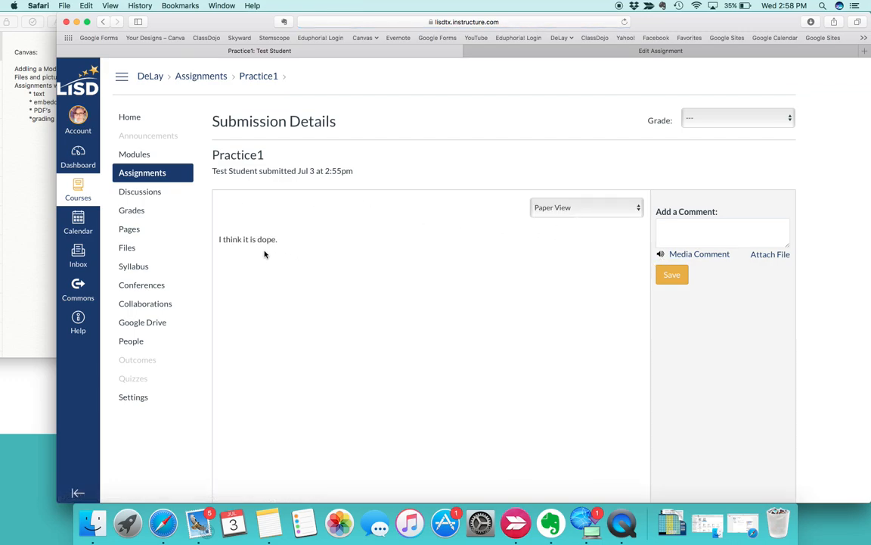
Step: Grade the Practice1 submission as Incomplete and save the comment "please give more details"
scroll(265, 254, "down", 2)
left_click(696, 226)
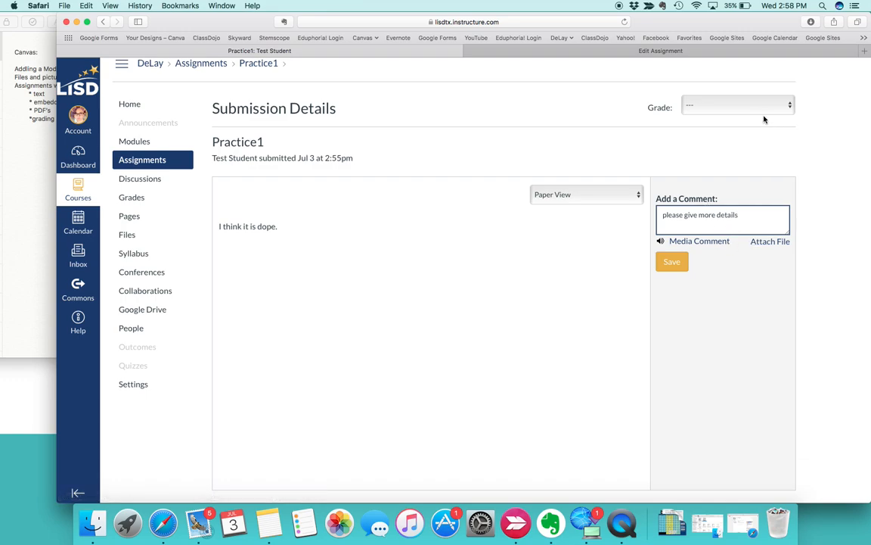
left_click(787, 106)
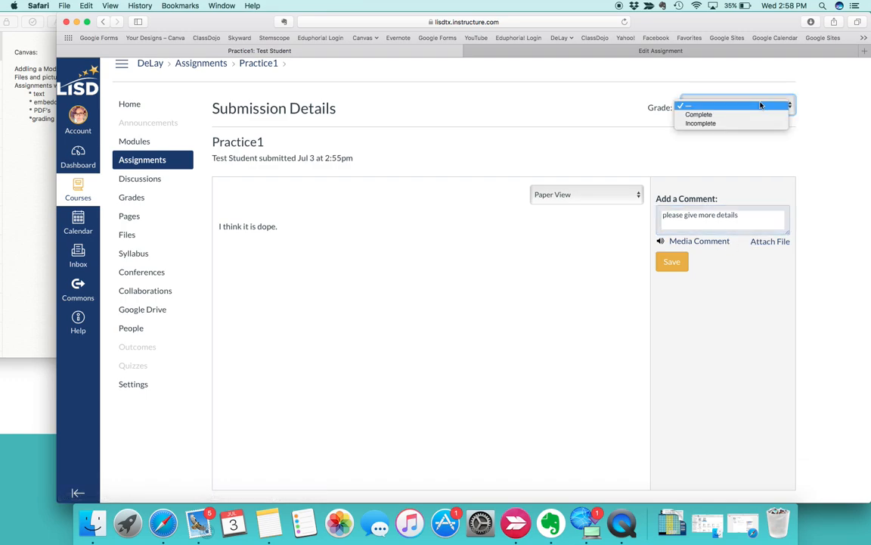
left_click(702, 124)
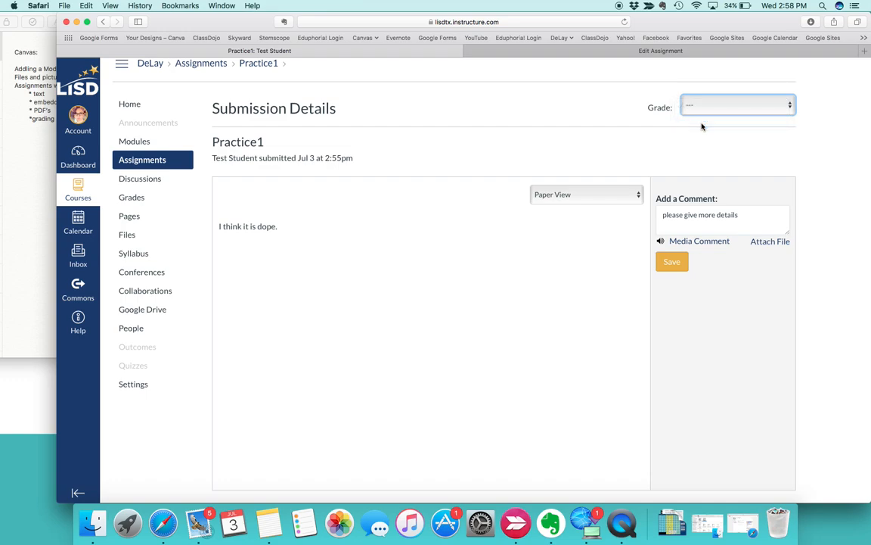
left_click(676, 271)
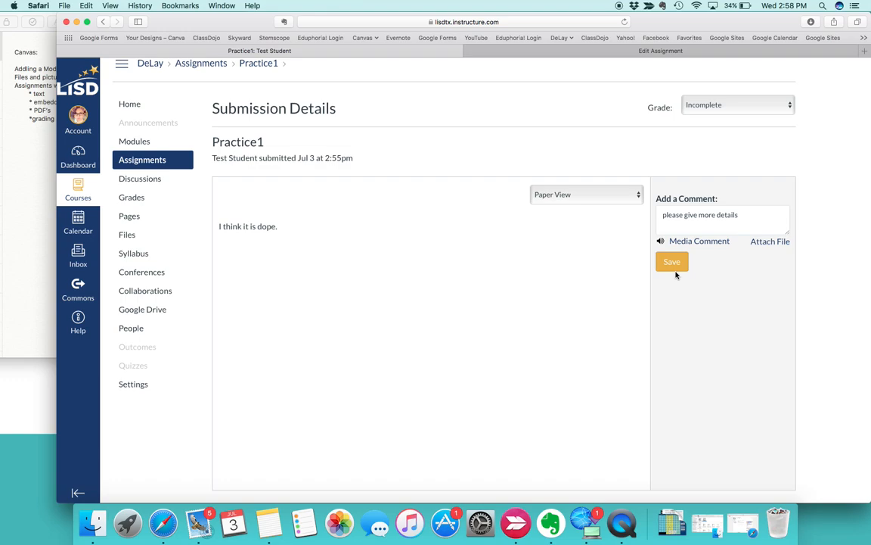
left_click(676, 272)
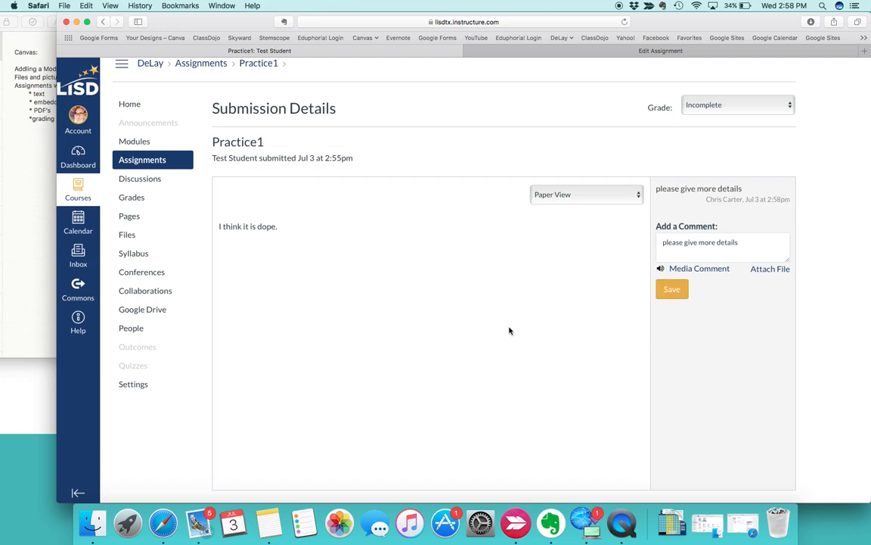
Step: Return to the gradebook and change Test Student's Practice1 grade to Complete
scroll(509, 330, "up", 2)
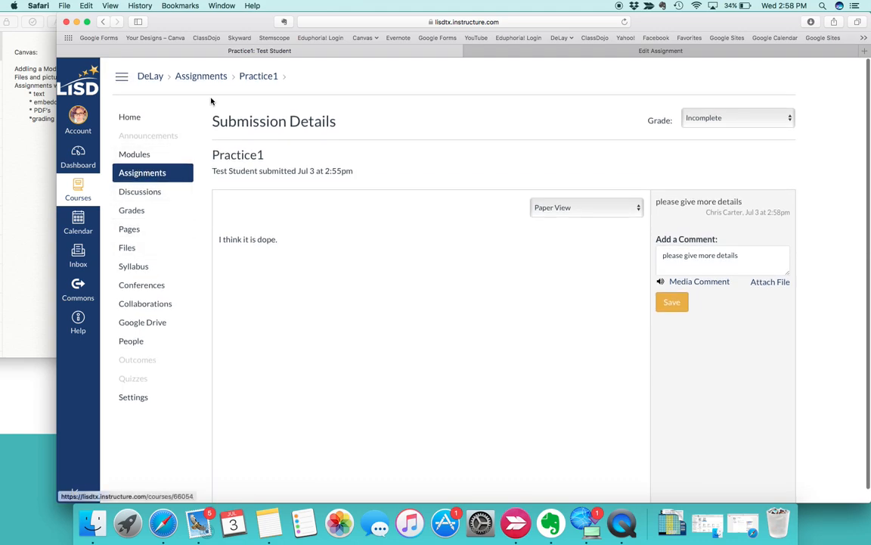
left_click(126, 215)
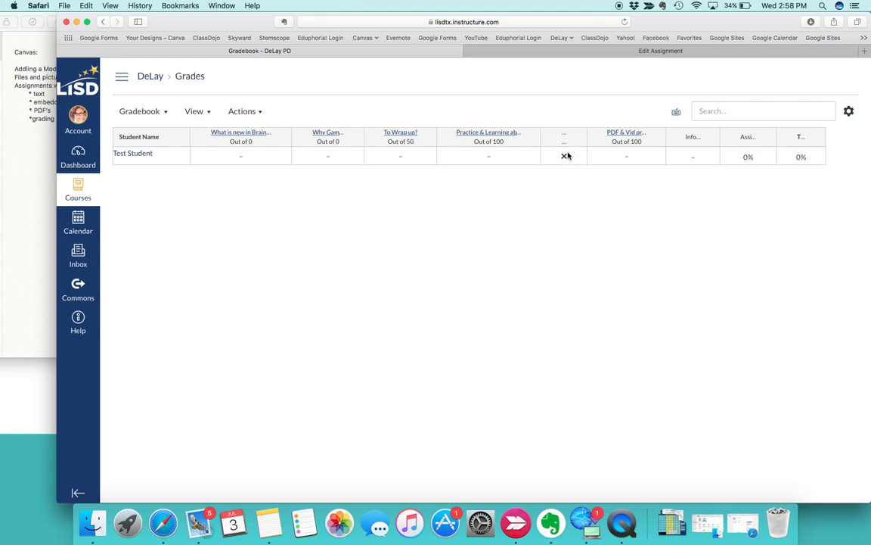
left_click(564, 157)
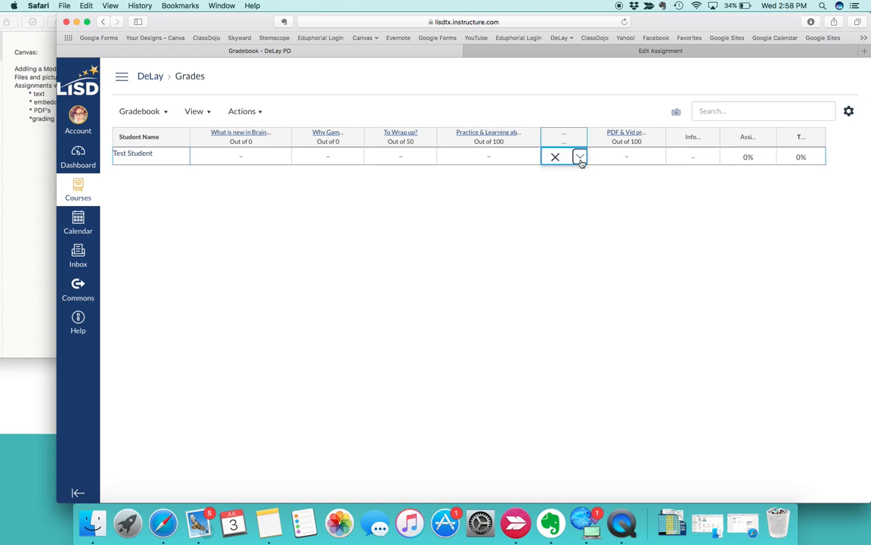
left_click(579, 157)
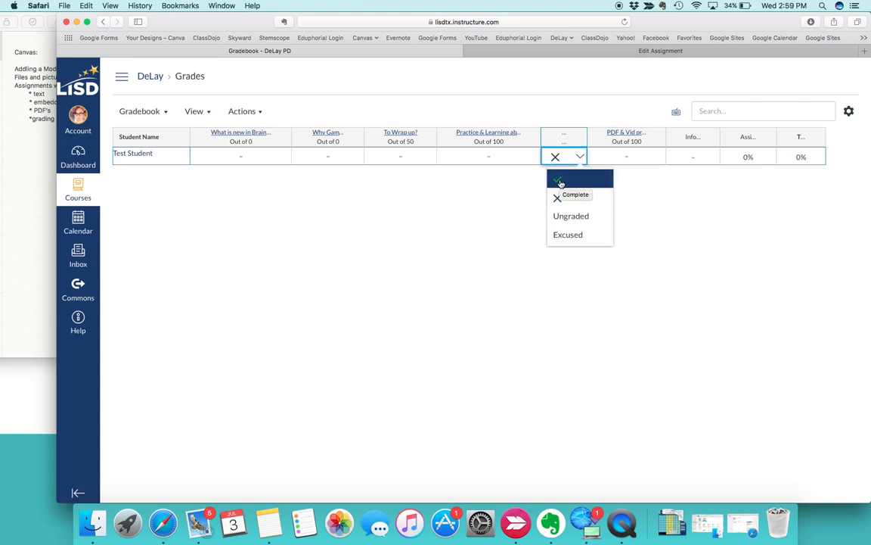
left_click(561, 184)
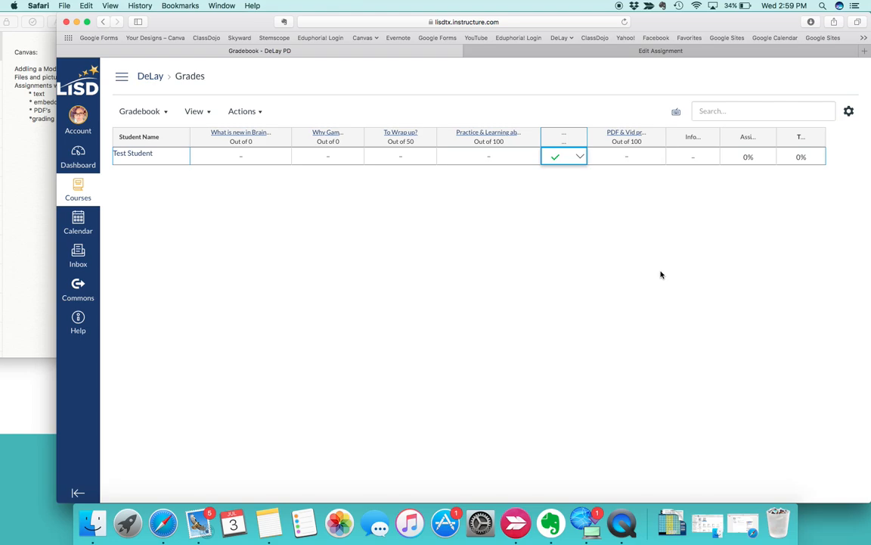
left_click(581, 157)
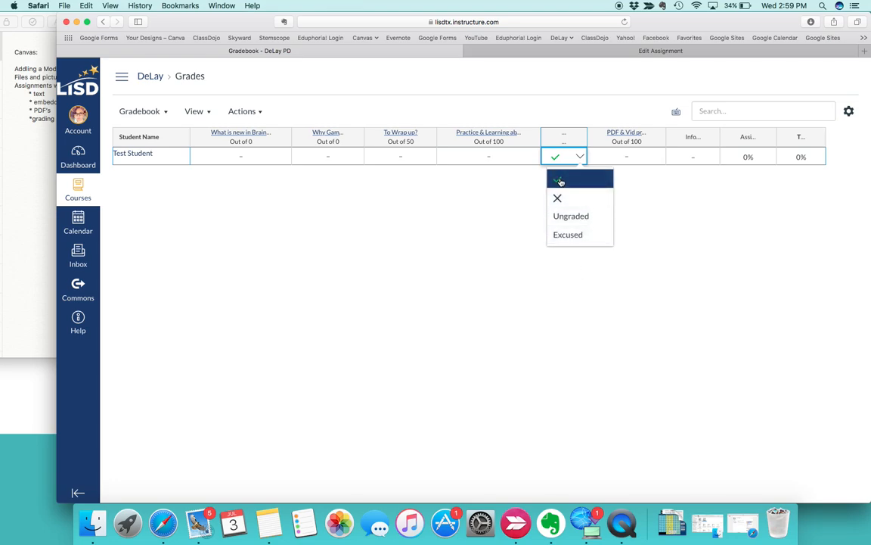
left_click(560, 182)
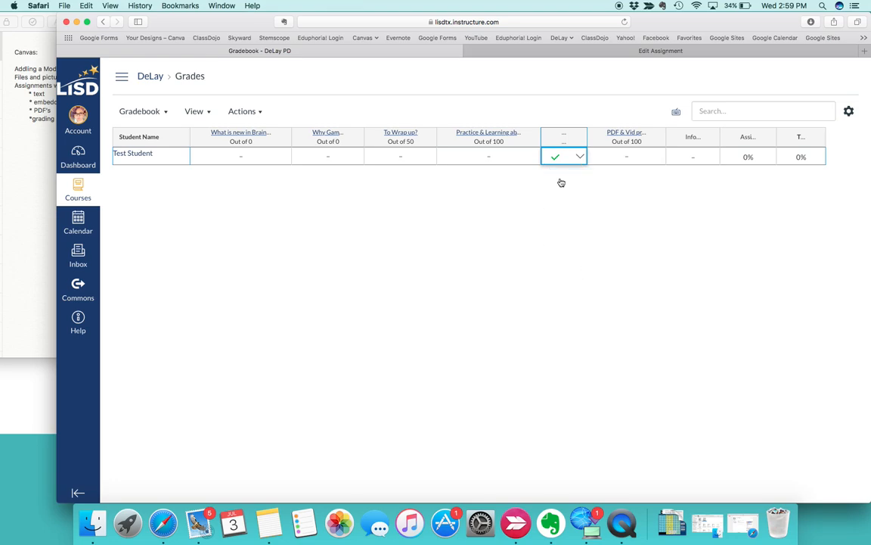
Step: Look over the course's modules and assignment list, and switch to Notes to check the Canvas topic outline
left_click(150, 78)
scroll(183, 136, "down", 2)
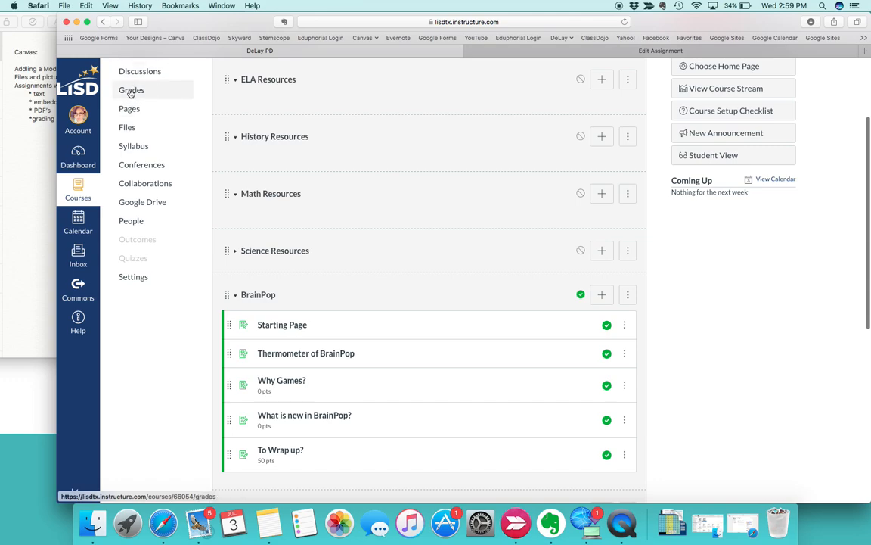
scroll(132, 95, "down", 5)
scroll(363, 374, "down", 6)
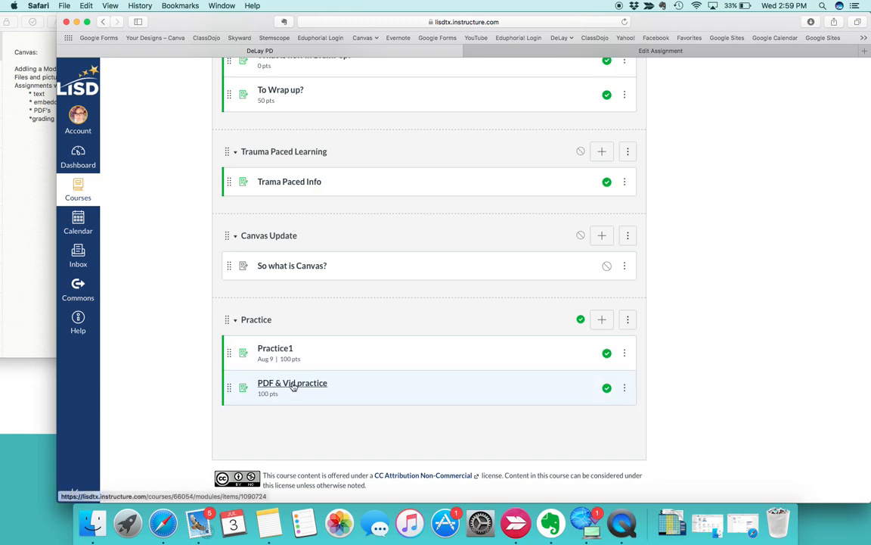
scroll(422, 202, "up", 15)
left_click(136, 171)
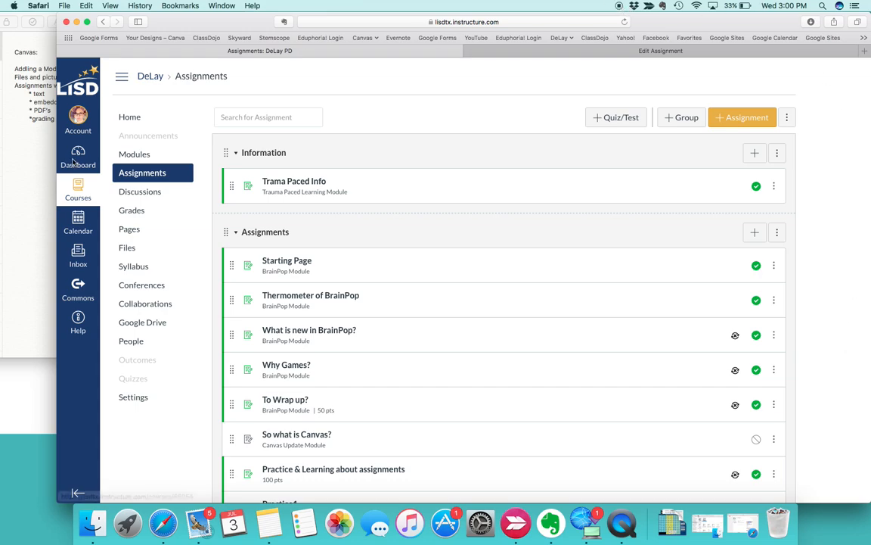
left_click(37, 212)
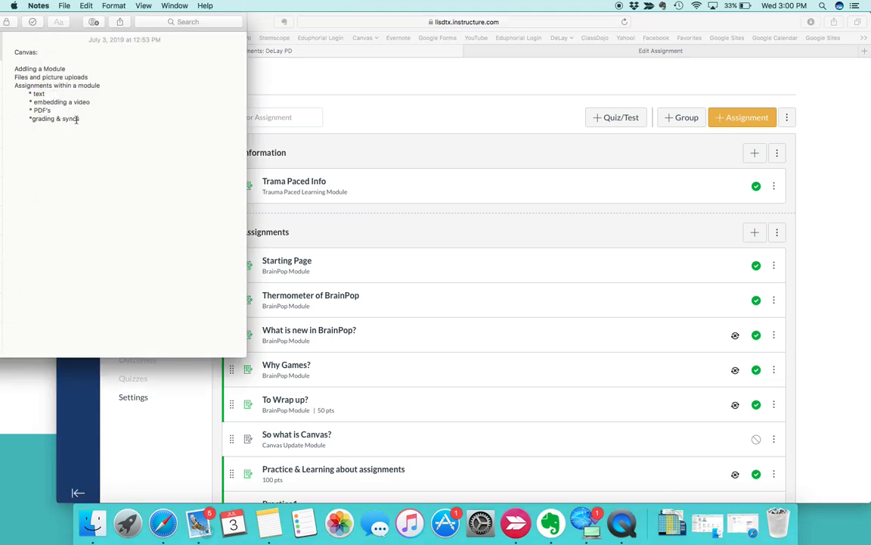